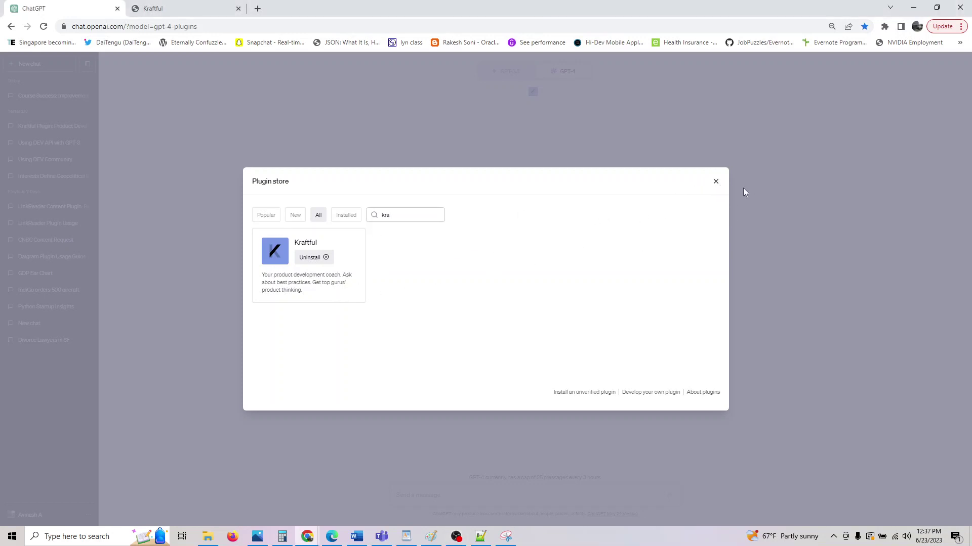
Close the plugin store, confirm Kraftful is enabled, and bring up the Kraftful PDF guide.
left_click(715, 182)
left_click(535, 92)
left_click(429, 336)
left_click(212, 6)
scroll(380, 226, "up", 10)
On page 3 of the guide, select 'How should I document my product requirements?'.
scroll(367, 260, "down", 2)
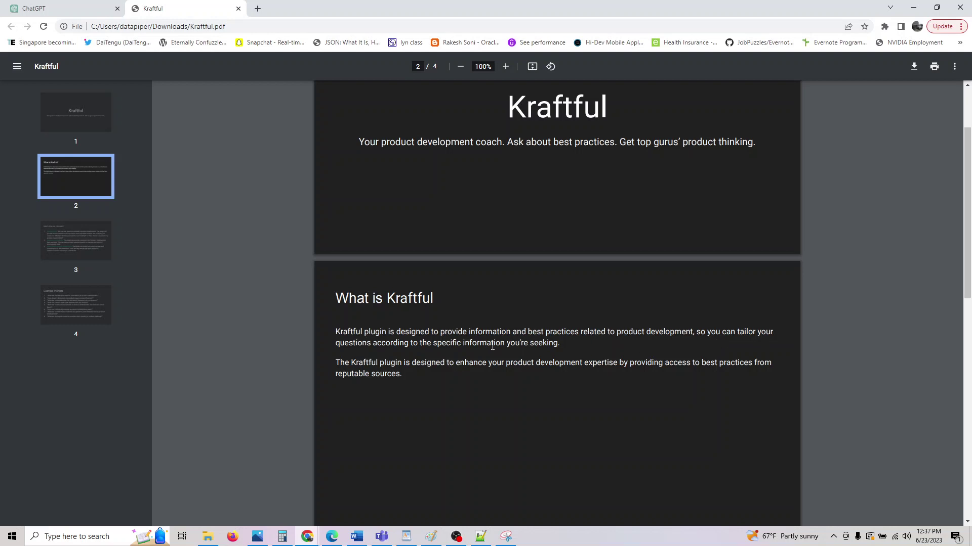
scroll(493, 346, "down", 9)
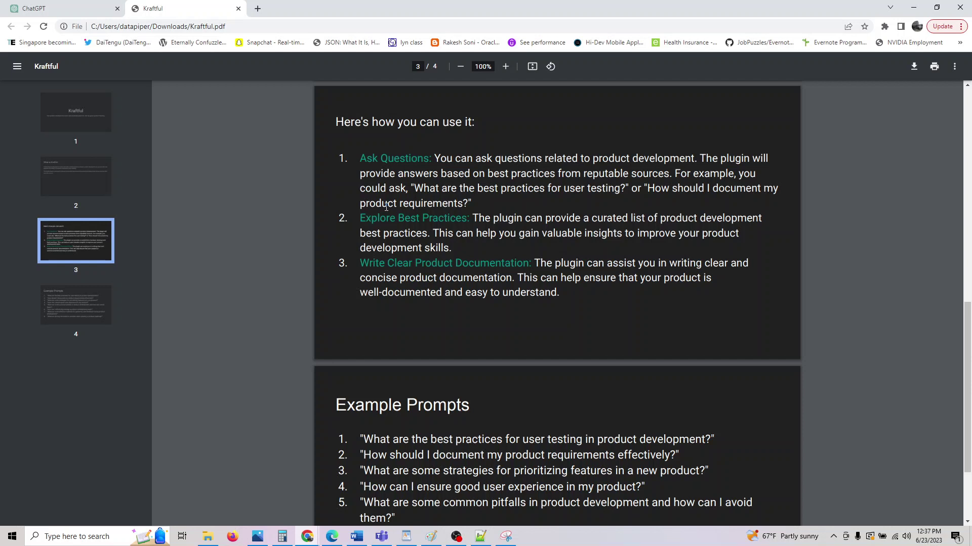
left_click_drag(650, 191, 472, 202)
key("ctrl+c")
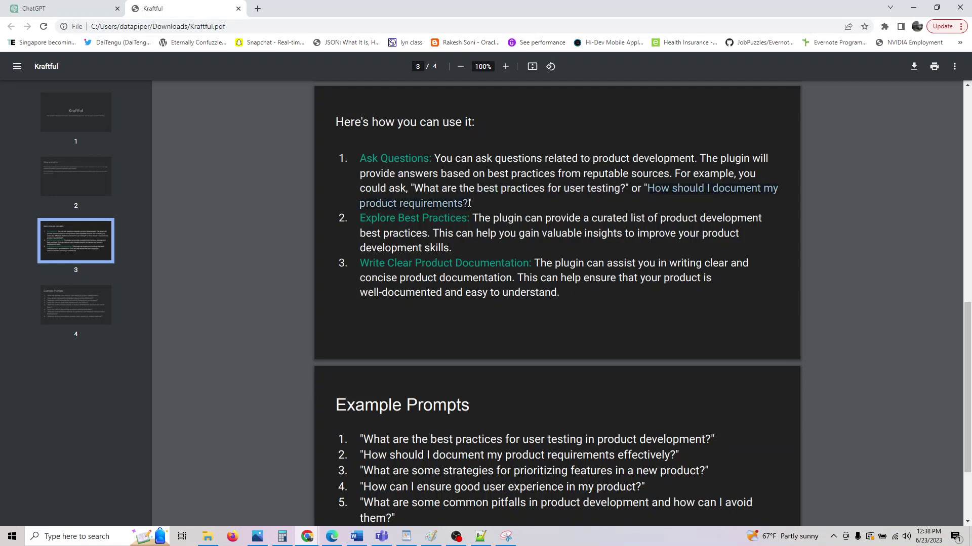
Paste and send 'How should I document my product requirements?' in ChatGPT, then return to the PDF.
left_click(65, 9)
left_click(488, 495)
key("ctrl+v")
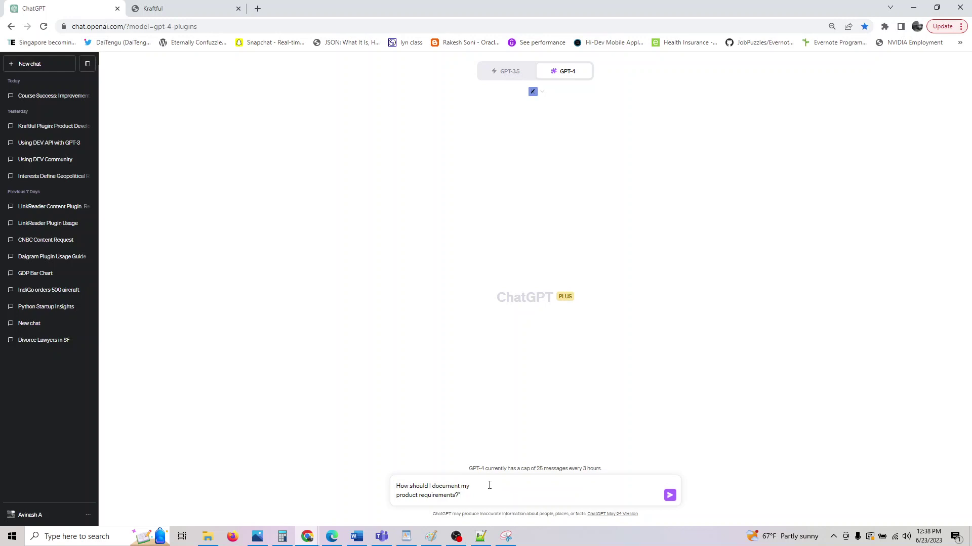
key("Return")
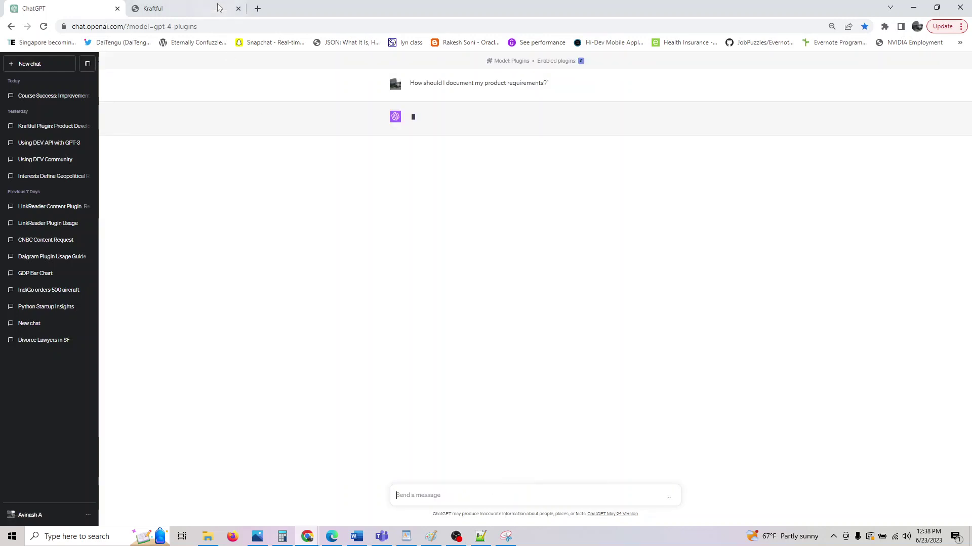
key("ctrl+Tab")
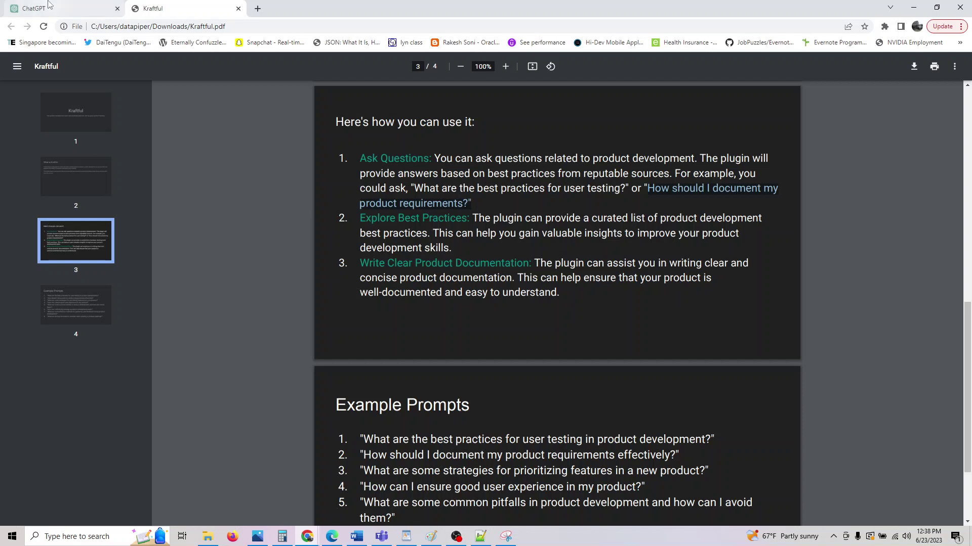
Return to ChatGPT to see Kraftful's seven practices for documenting product requirements.
key("ctrl+shift+Tab")
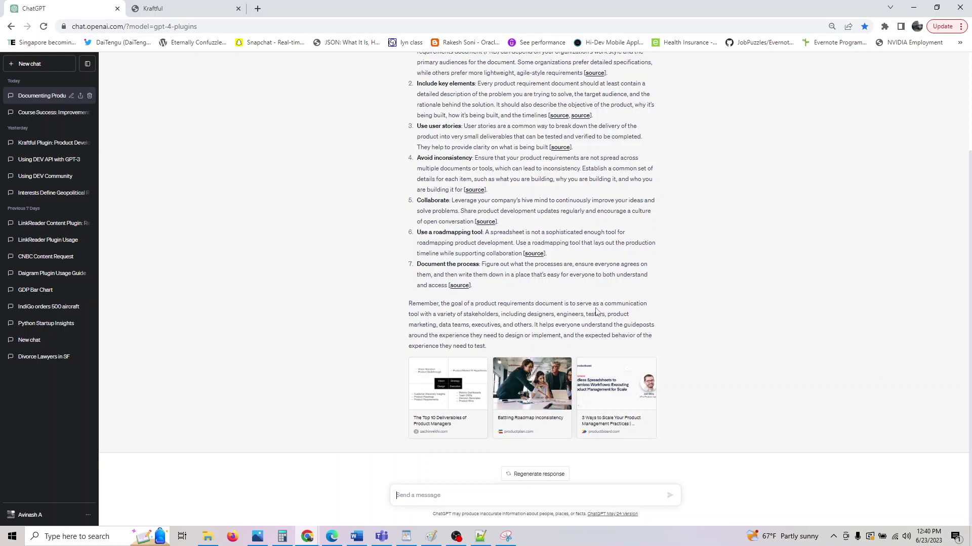
Select example prompt 1 on user-testing best practices in the PDF, then go back to ChatGPT.
left_click(225, 7)
scroll(430, 297, "down", 2)
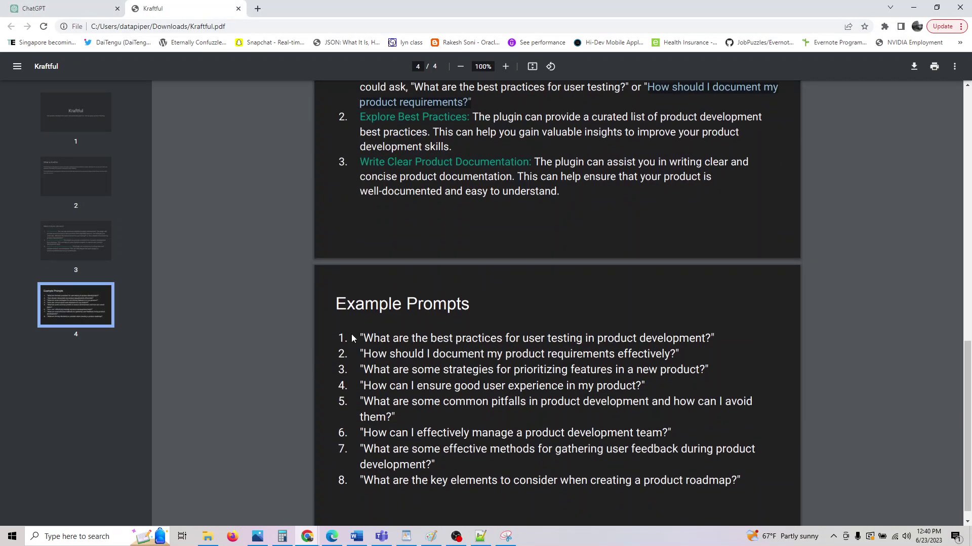
left_click_drag(358, 338, 711, 338)
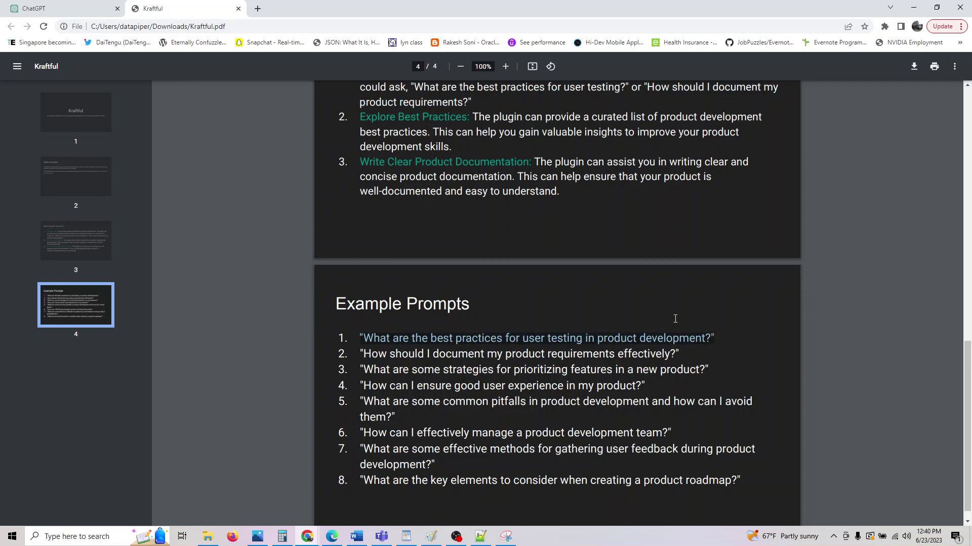
left_click(102, 8)
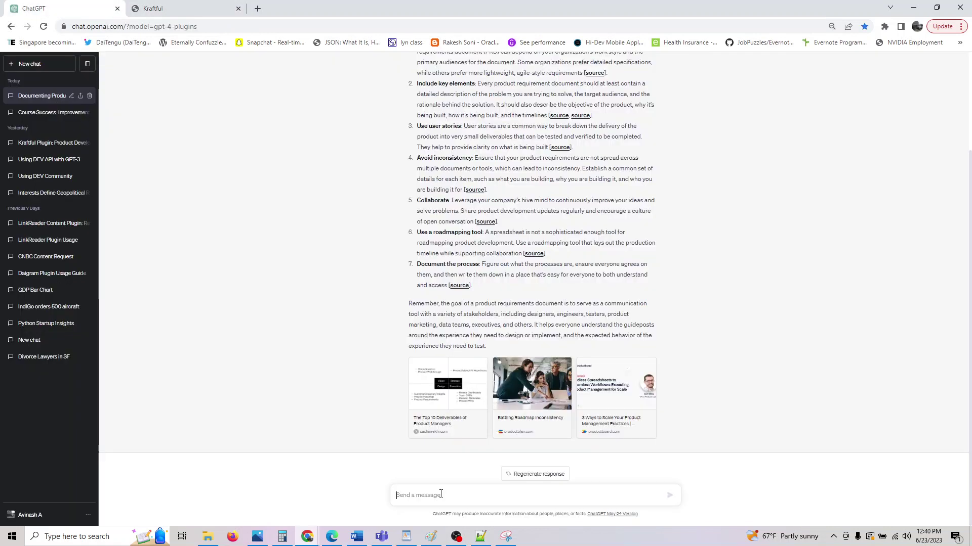
Paste and send the user-testing best practices prompt to Kraftful.
type("\"What are the best practices for user-facing product development?")
key("Return")
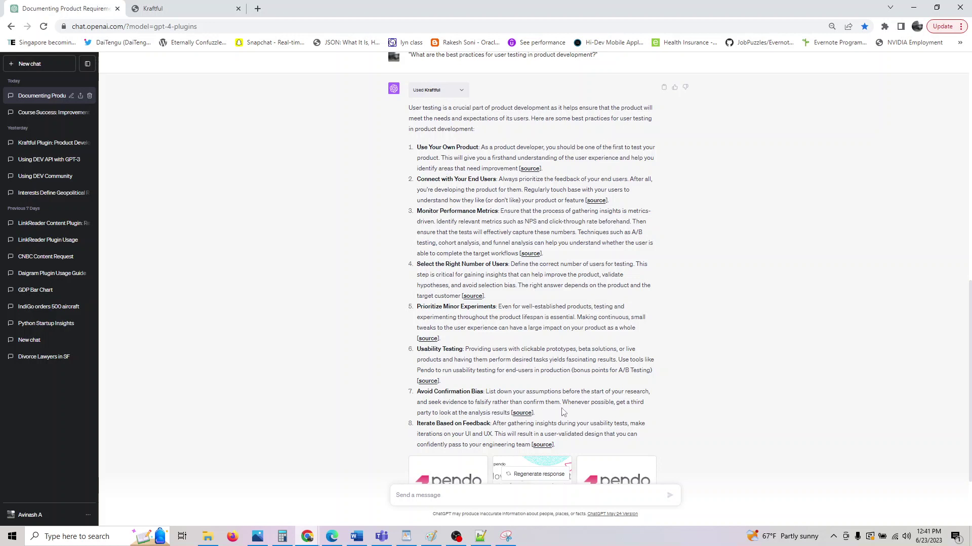
Select example prompt 8 about the key elements of a product roadmap in the PDF guide.
scroll(460, 420, "down", 2)
left_click(200, 7)
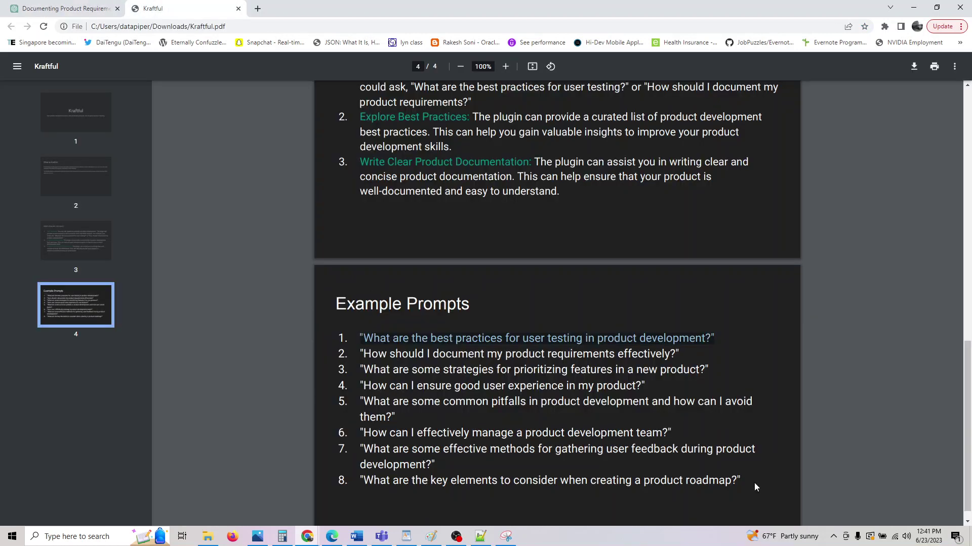
left_click_drag(360, 480, 753, 483)
key("ctrl+c")
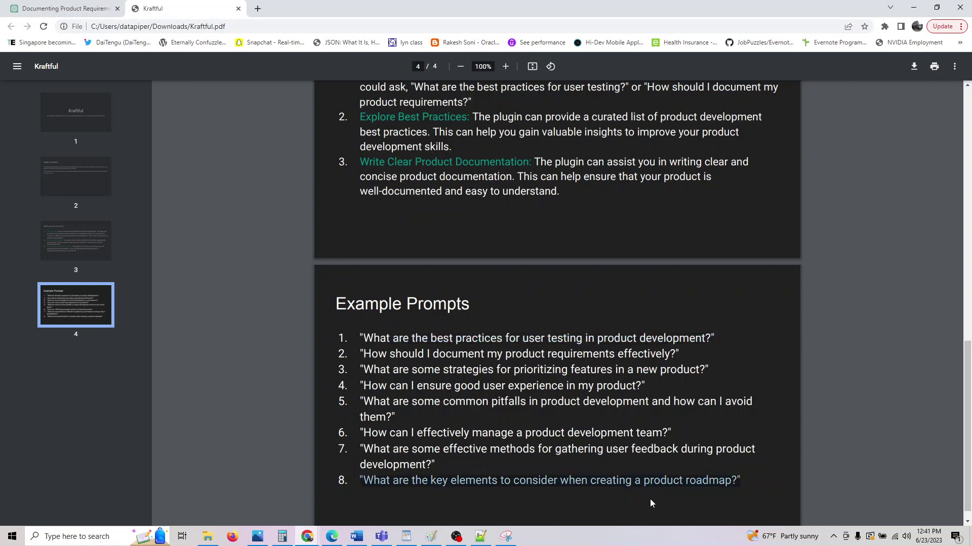
Paste and send the product-roadmap prompt in ChatGPT, then return to the PDF guide.
left_click(93, 4)
left_click(445, 489)
key("ctrl+v")
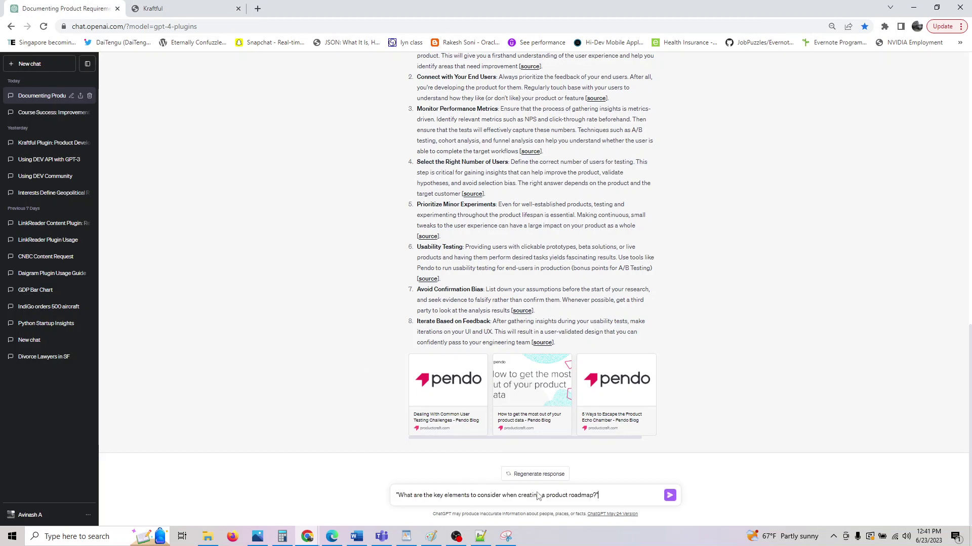
left_click(670, 496)
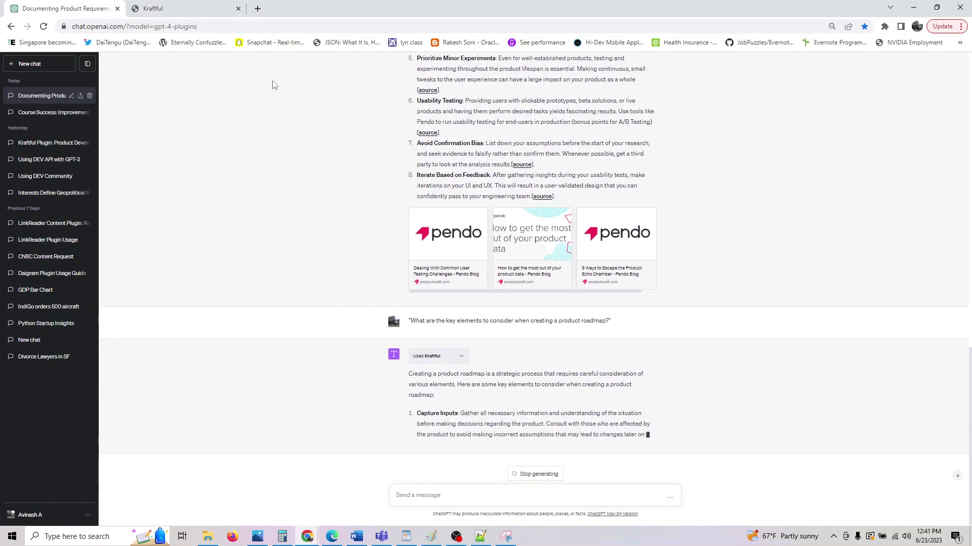
left_click(196, 5)
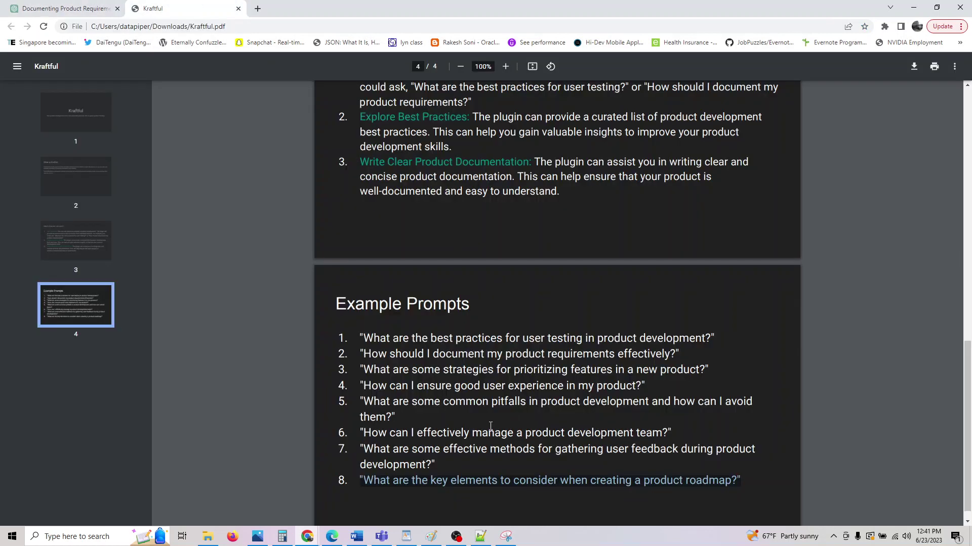
Copy example prompt 5 on common product-development pitfalls and return to ChatGPT.
left_click(398, 415)
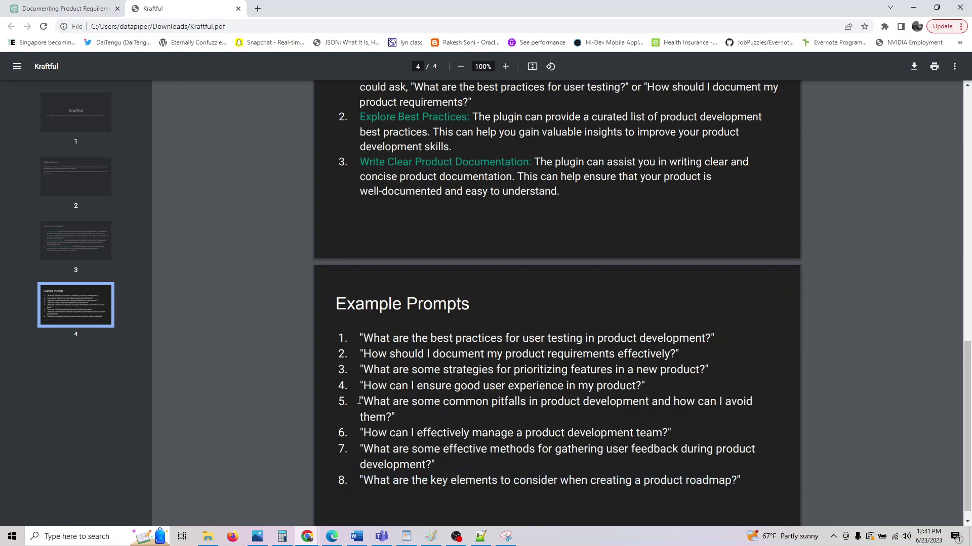
left_click_drag(359, 401, 397, 418)
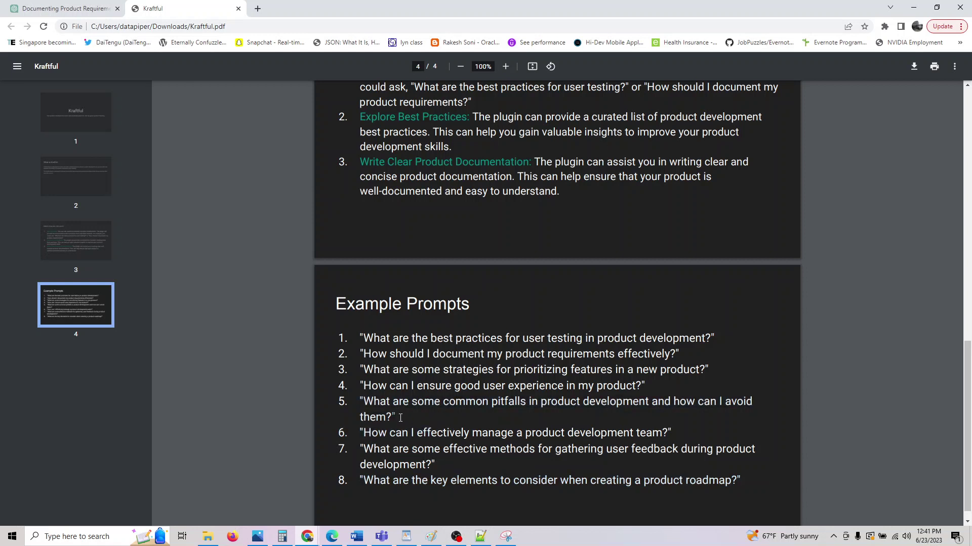
right_click(361, 403)
left_click(376, 411)
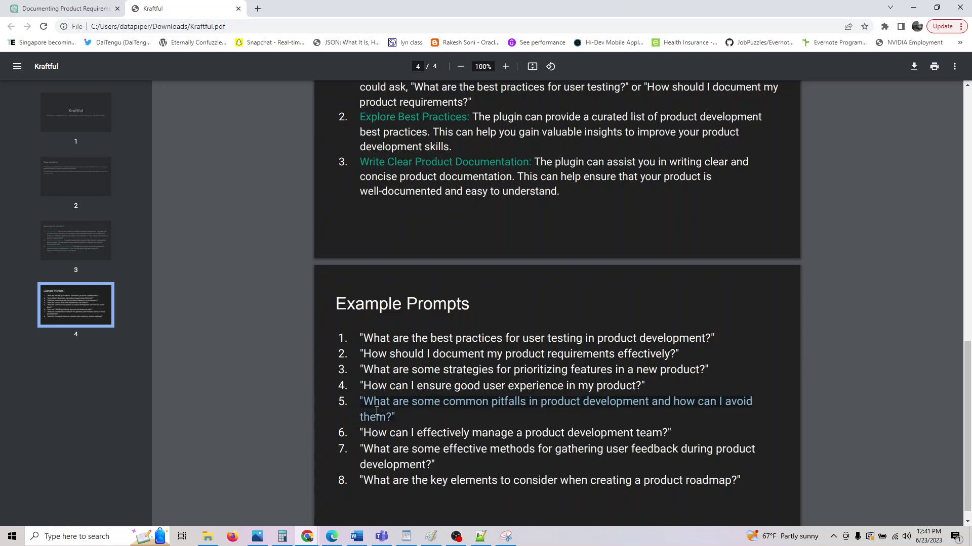
left_click(36, 5)
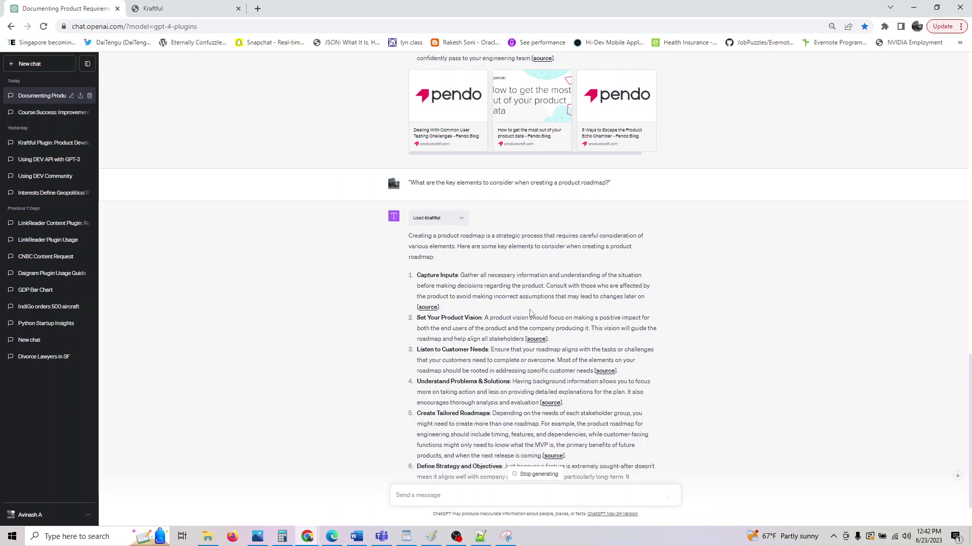
Once the roadmap answer finishes, paste and send the product-development pitfalls question.
scroll(530, 314, "down", 1)
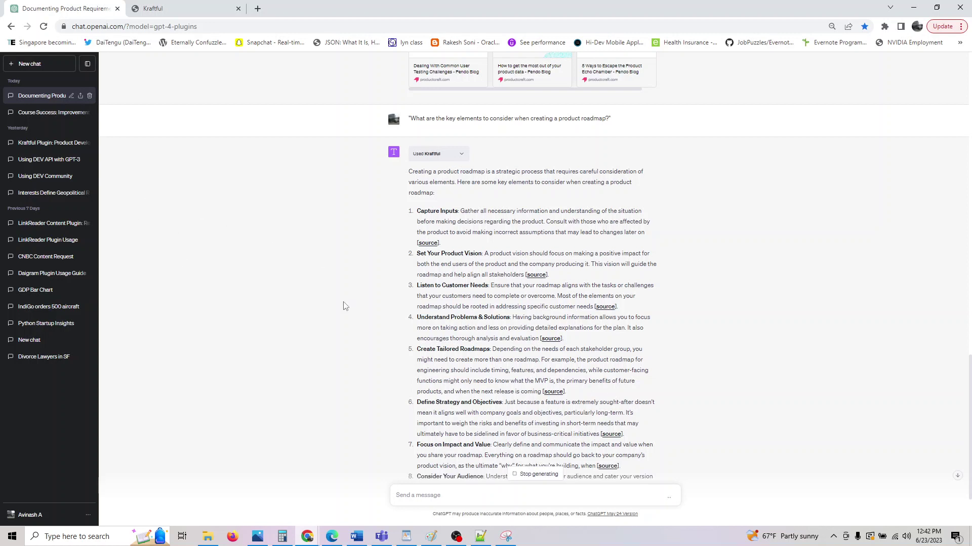
scroll(688, 453, "down", 3)
key("ctrl+v")
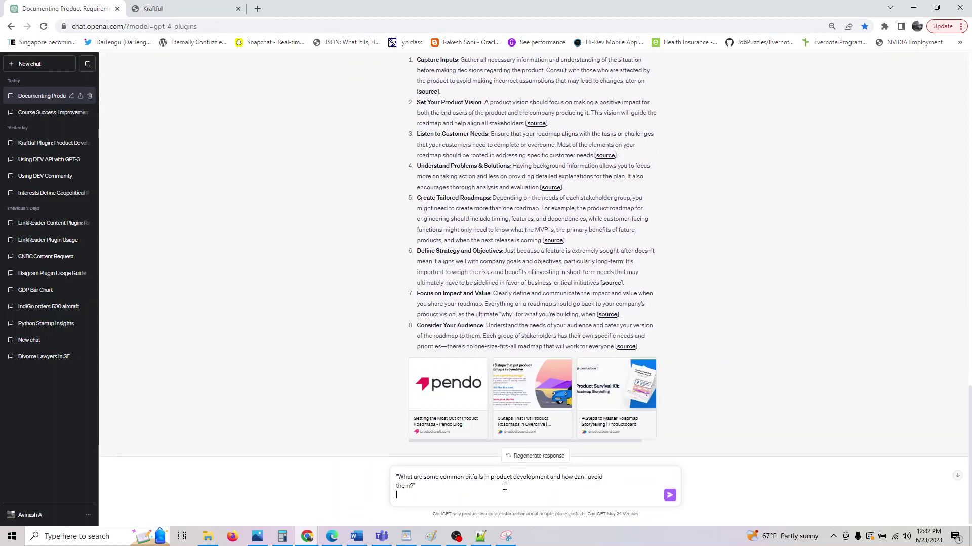
key("Return")
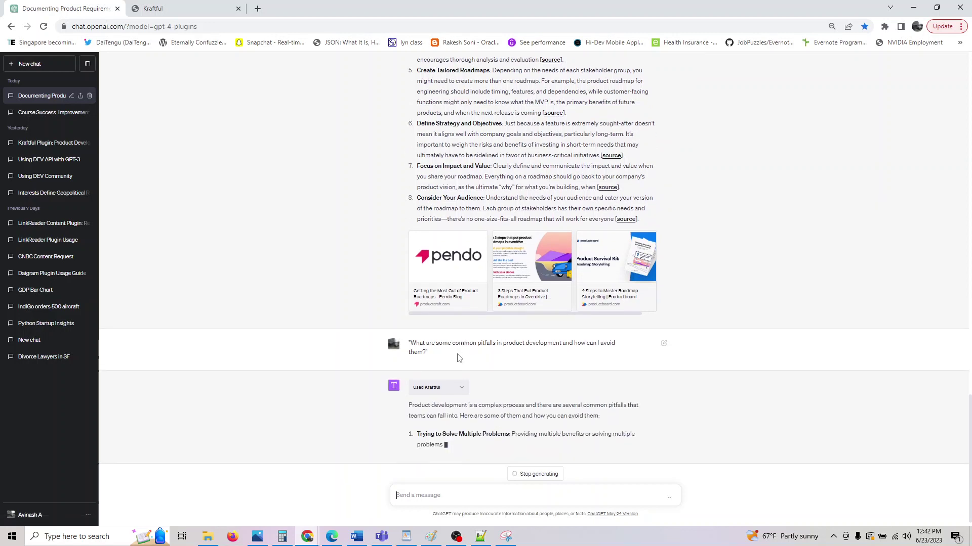
In the Kraftful PDF guide, clear the old highlight and select example prompt 7 about gathering user feedback.
left_click(188, 8)
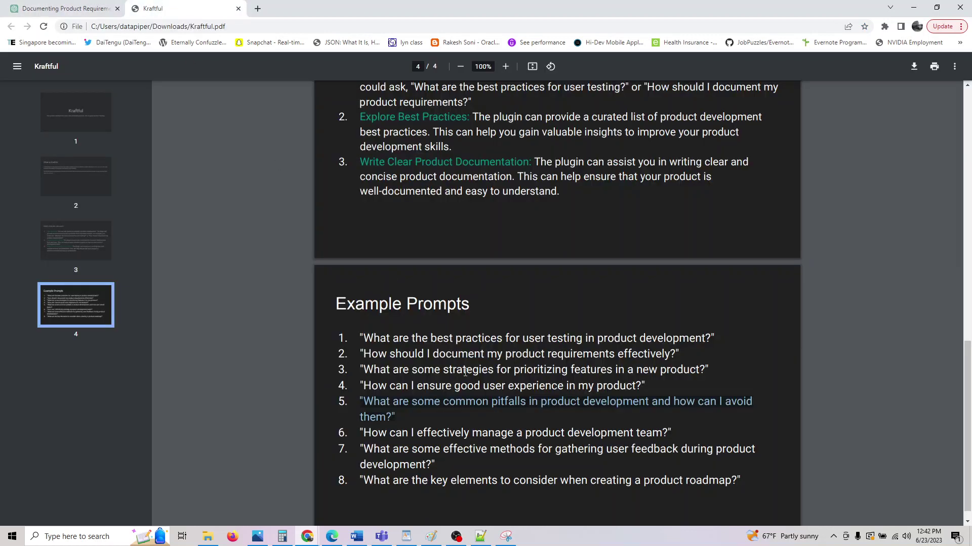
left_click(441, 466)
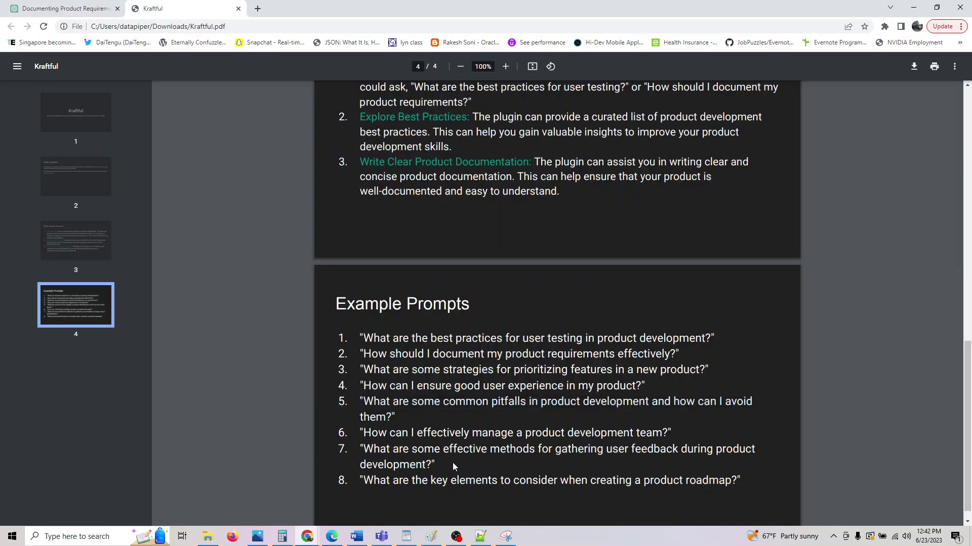
left_click_drag(360, 447, 443, 464)
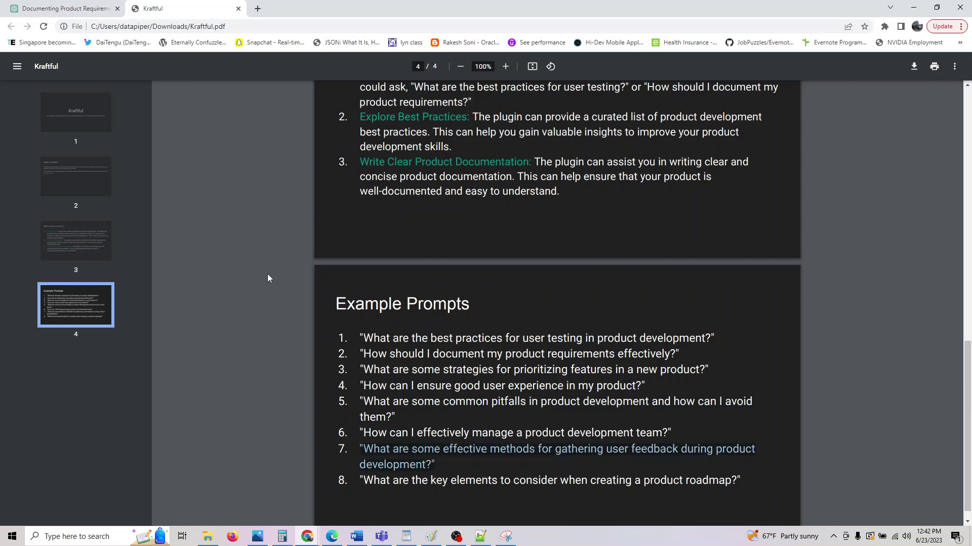
Paste and send the question about effective methods for gathering user feedback.
key("ctrl+Tab")
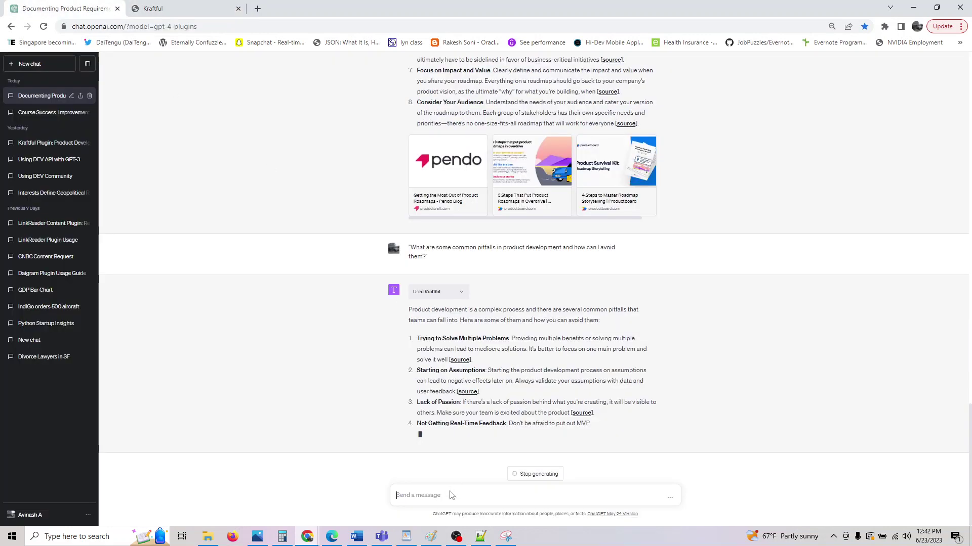
key("ctrl+v")
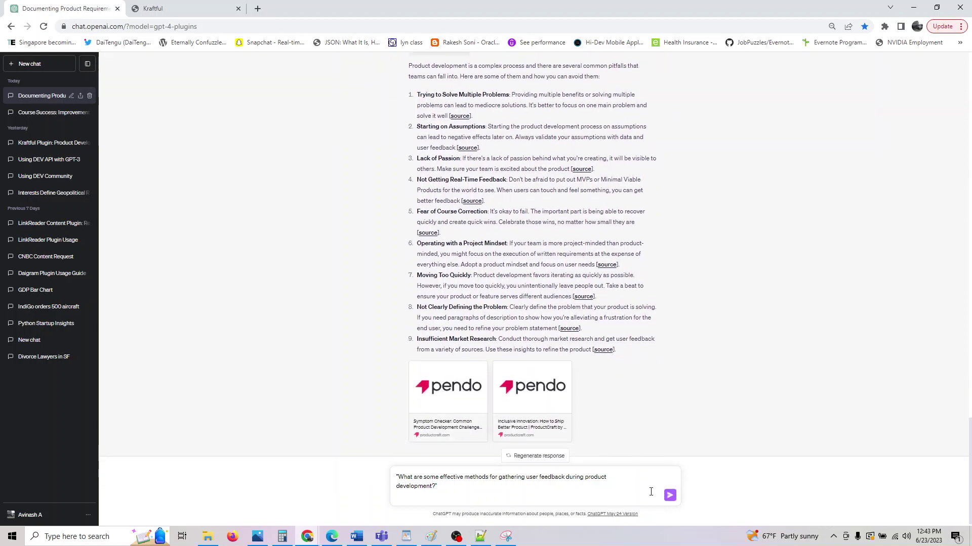
left_click(670, 496)
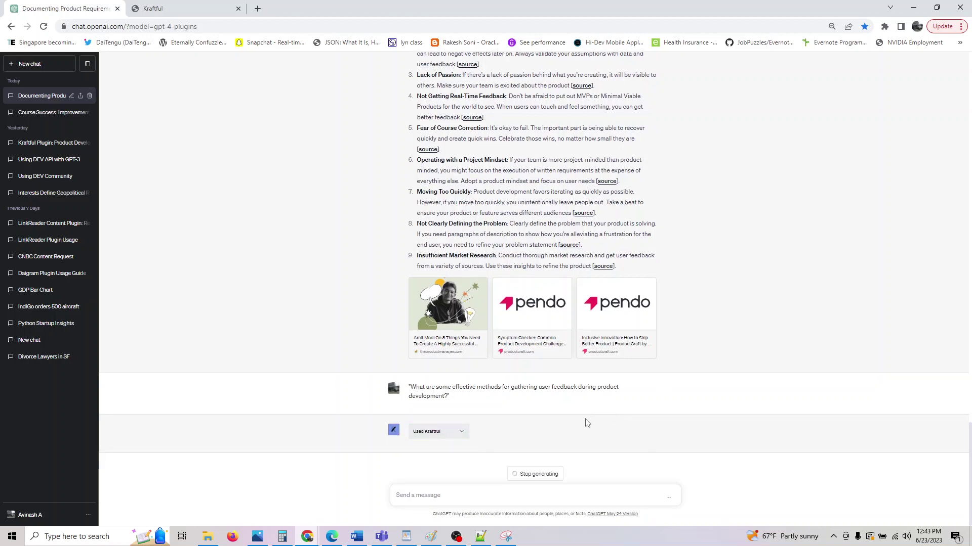
Expand the Used Kraftful badge to check the returned data, then collapse it again.
left_click(461, 432)
scroll(602, 230, "up", 5)
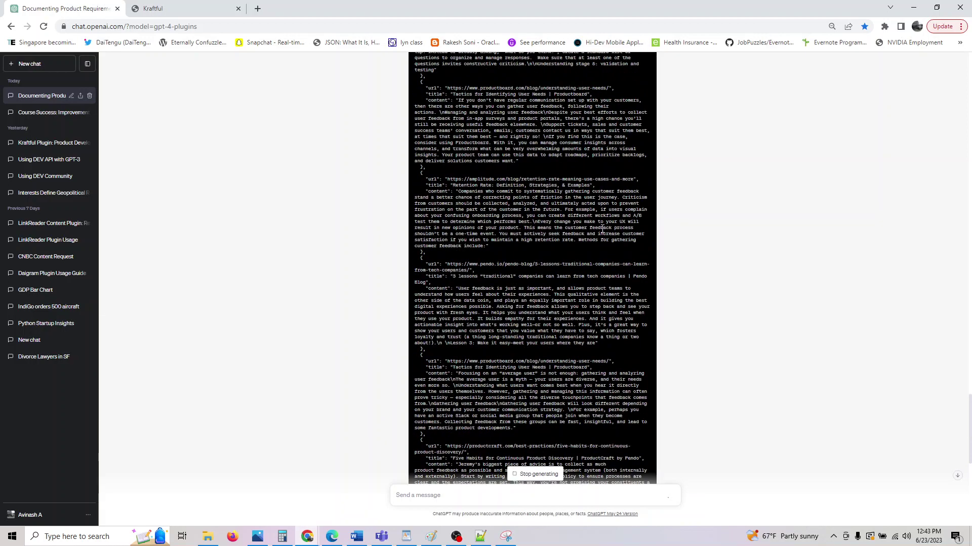
scroll(602, 230, "up", 10)
left_click(458, 348)
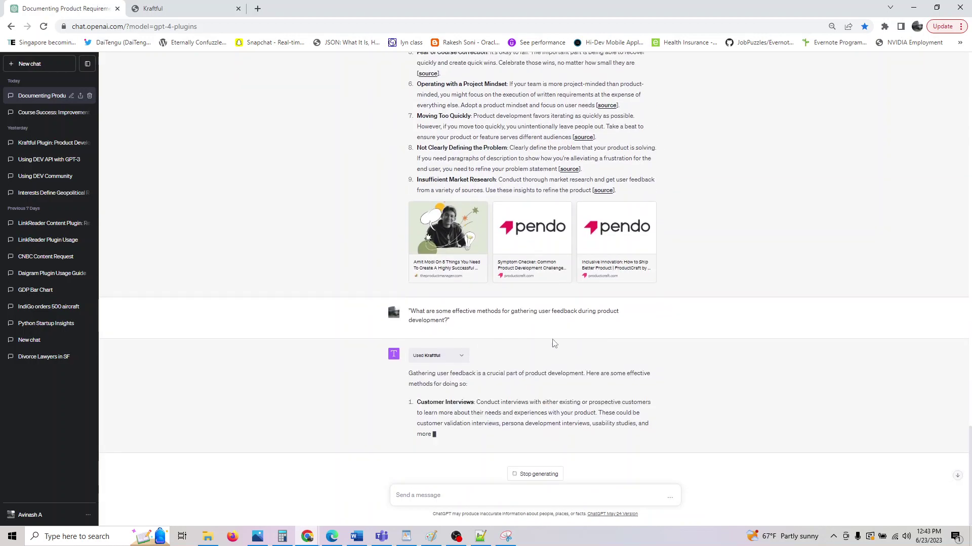
Back in the Kraftful guide, clear prompt 7's highlight and select prompts 1 through 8.
left_click(213, 9)
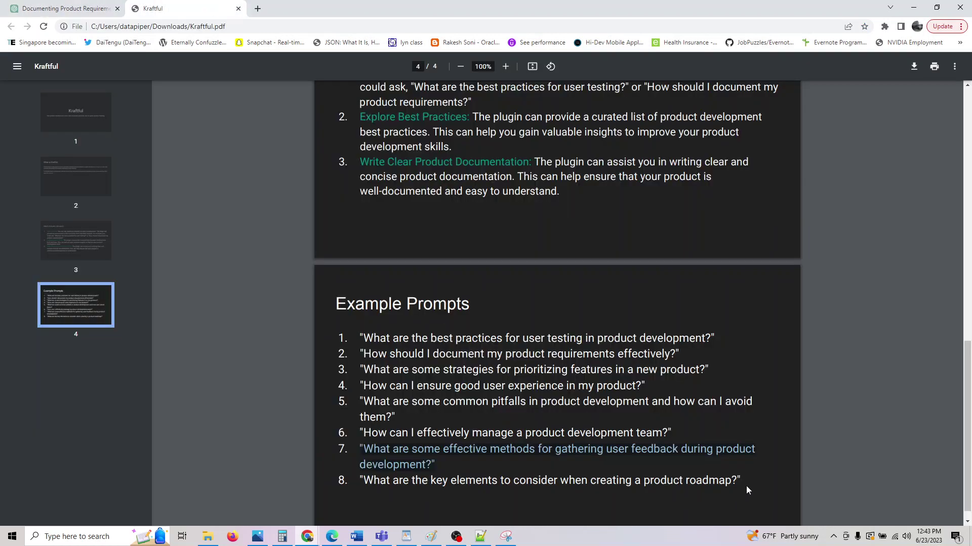
left_click(464, 401)
left_click_drag(362, 342, 561, 414)
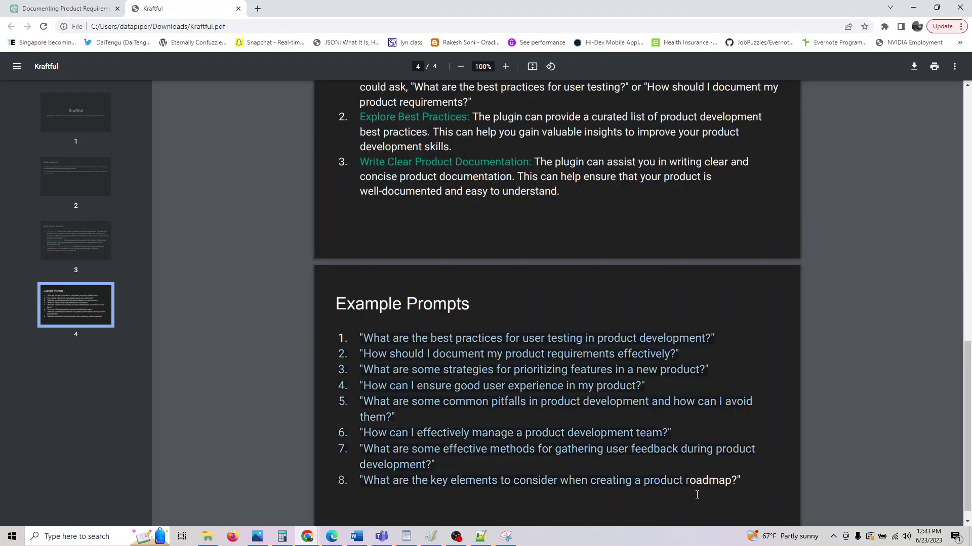